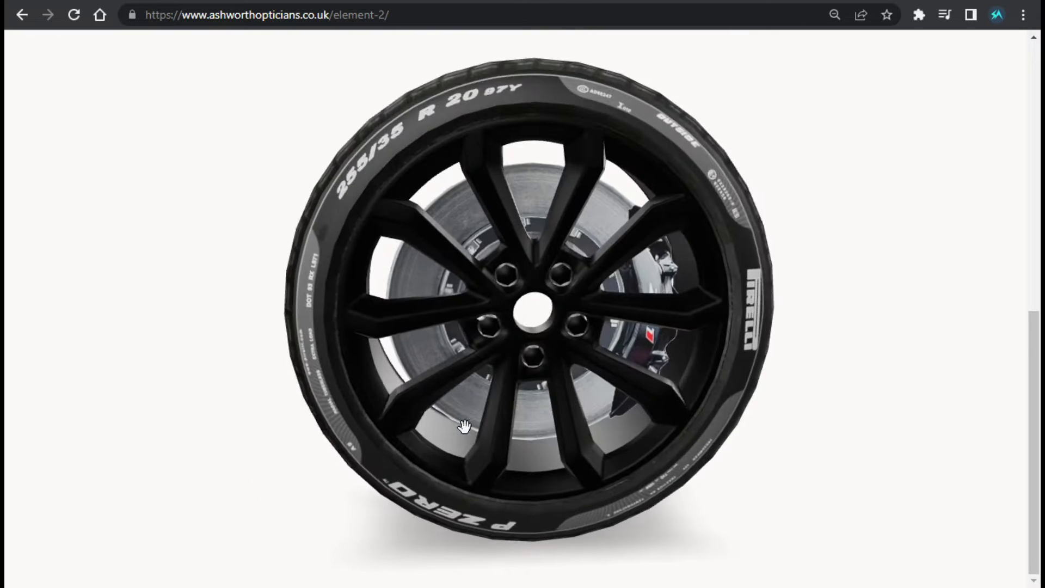
Add a single-column section to the page with its height set to Fit To Screen
left_click_drag(534, 415, 394, 401)
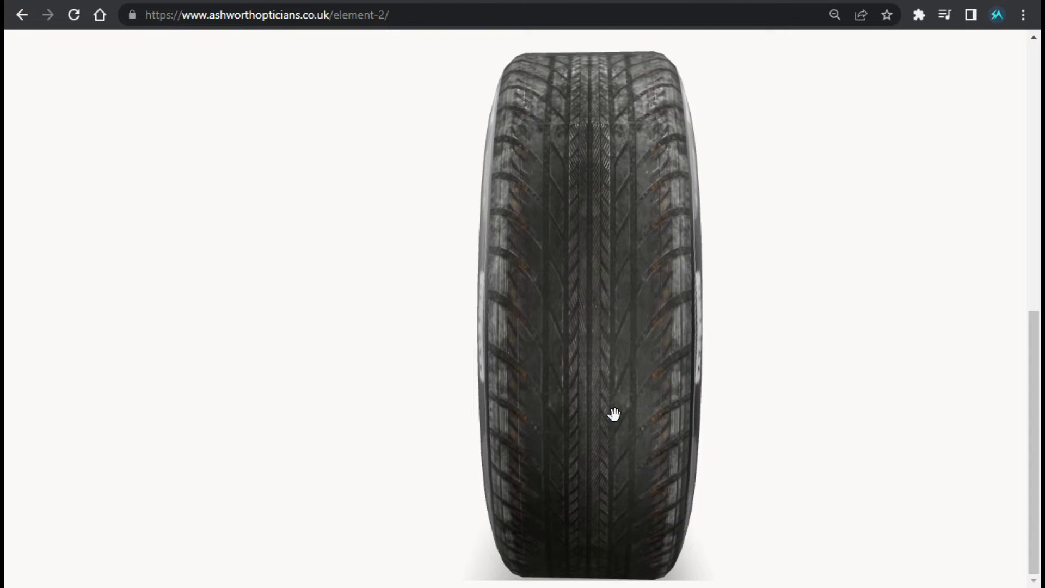
left_click_drag(614, 415, 769, 406)
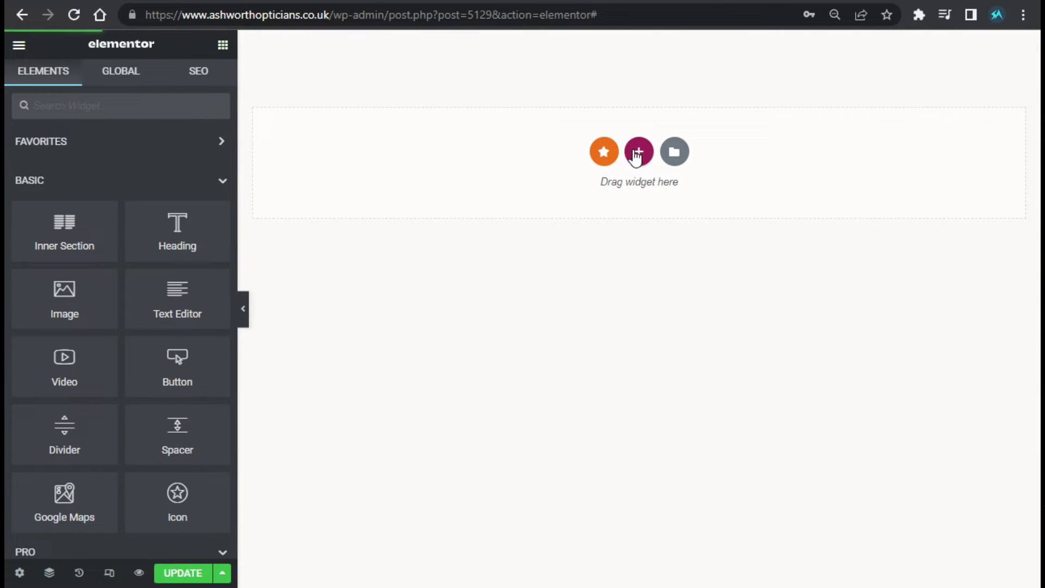
left_click(635, 158)
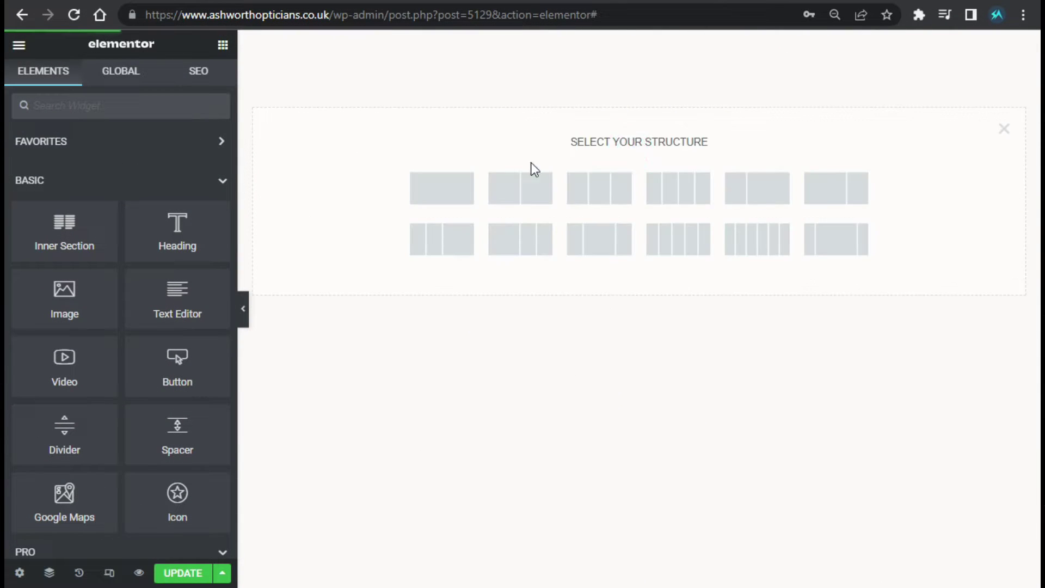
left_click(423, 200)
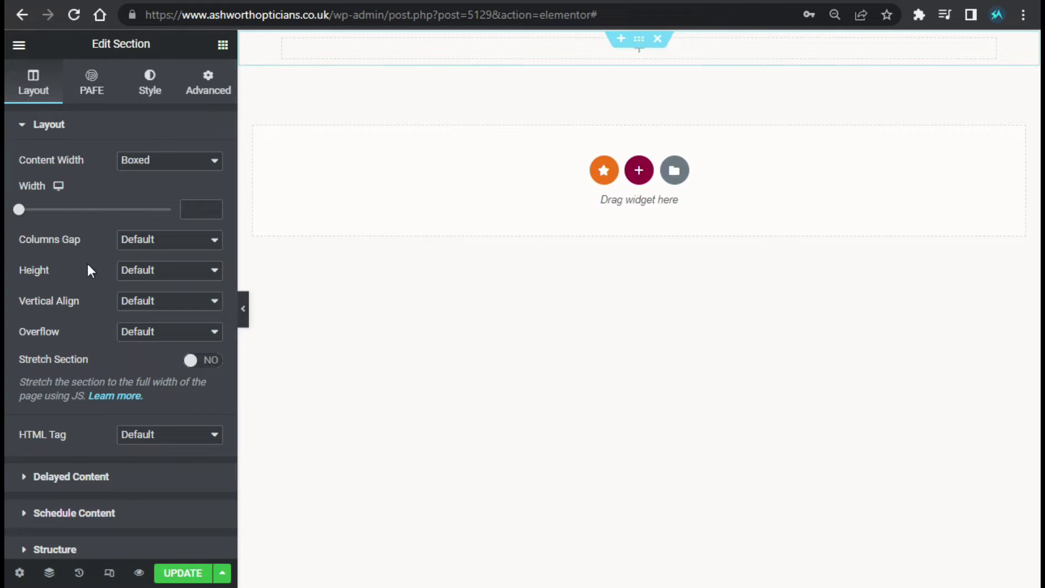
left_click(138, 272)
left_click(157, 301)
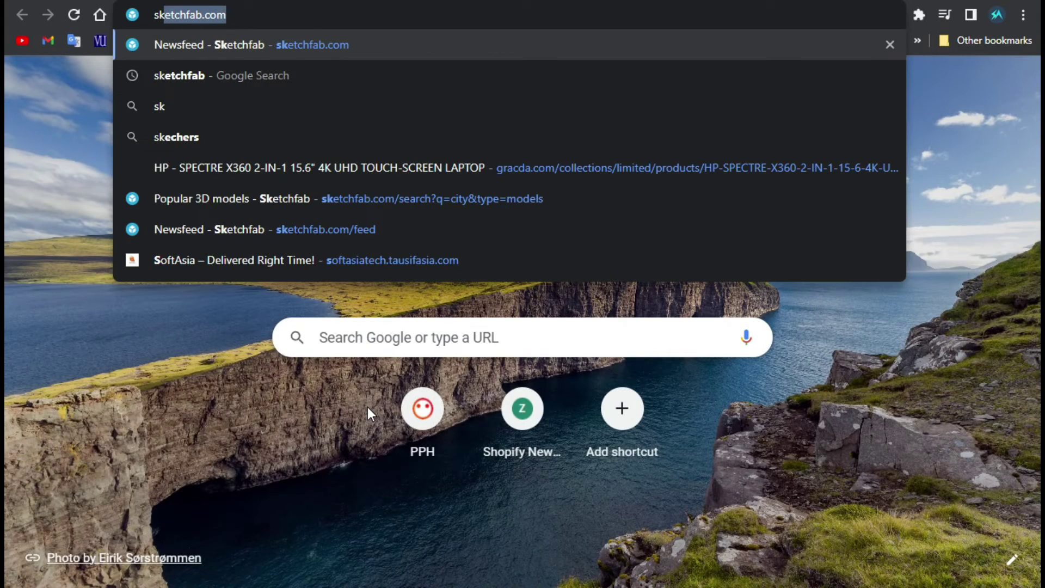
Load sketchfab.com in the new browser tab
key("Return")
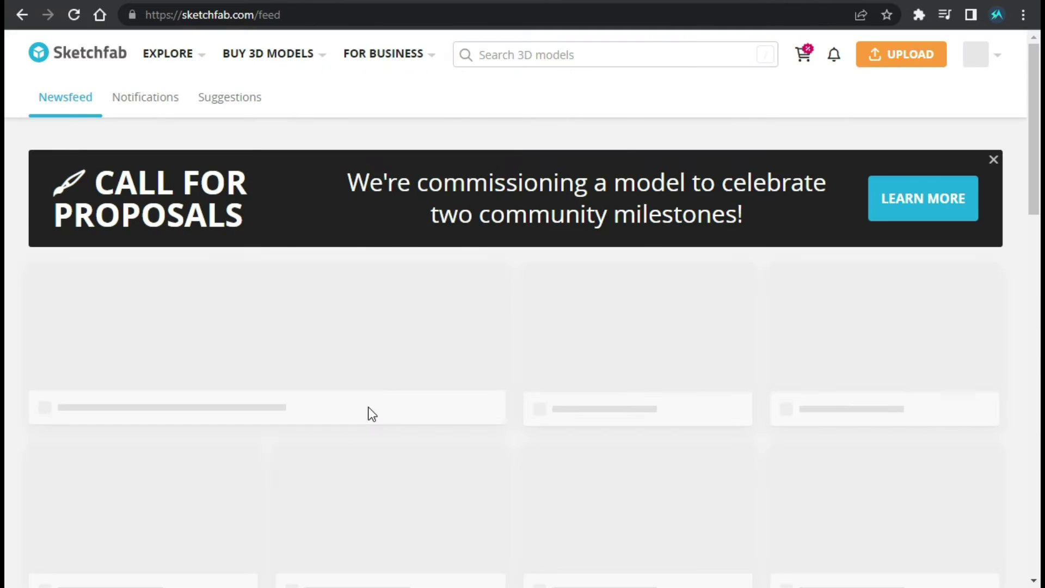
mouse_move(322, 53)
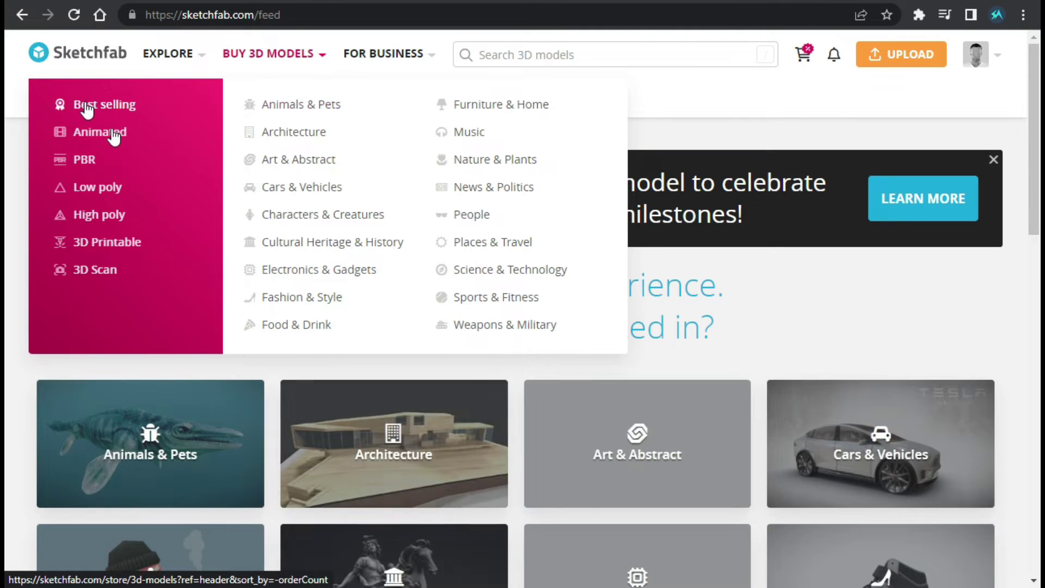
scroll(301, 420, "down", 3)
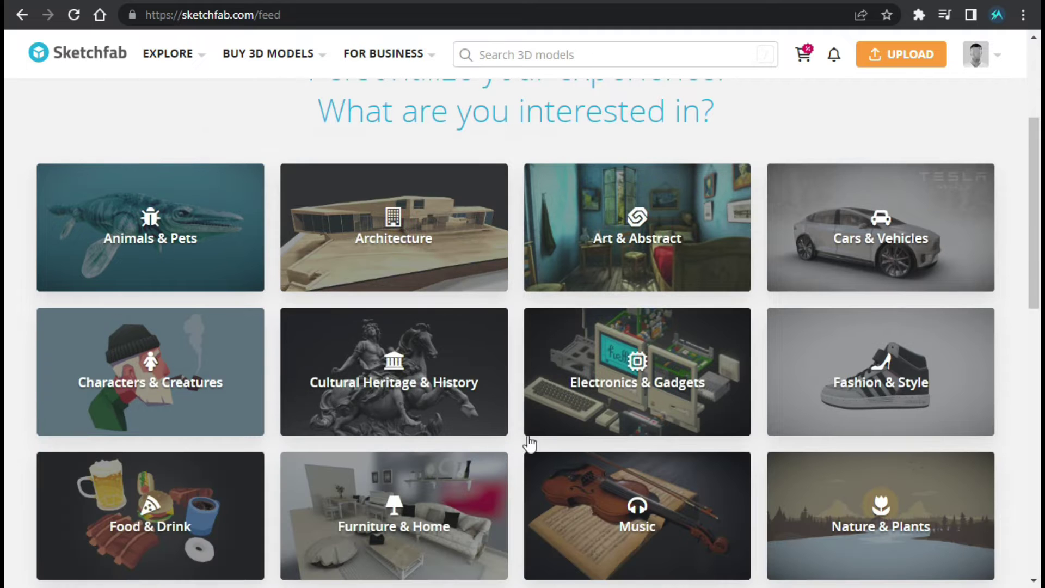
scroll(534, 444, "up", 5)
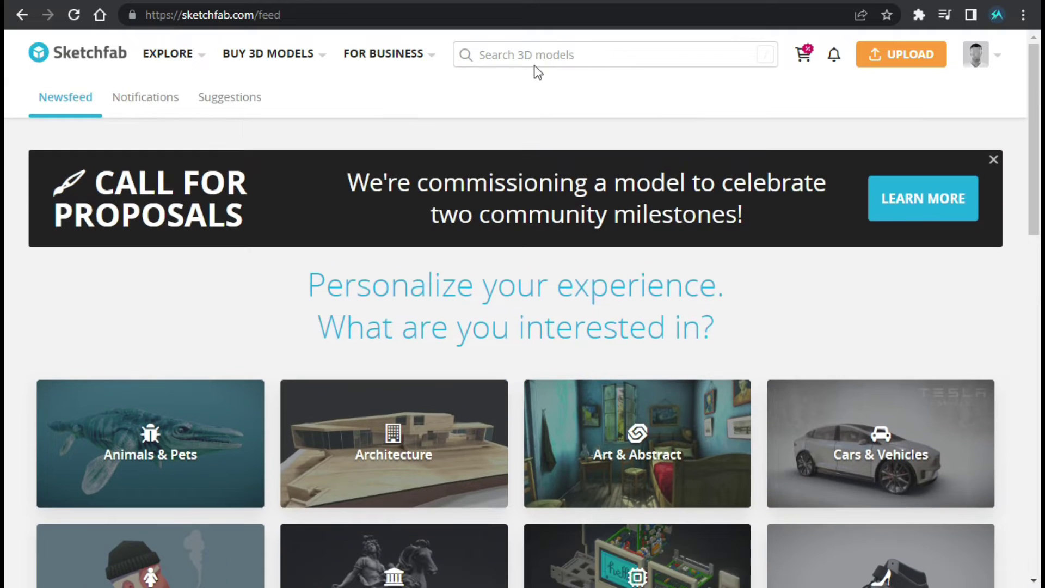
Search Sketchfab for 'city' and open the POLYGON - City Pack preview
left_click(544, 53)
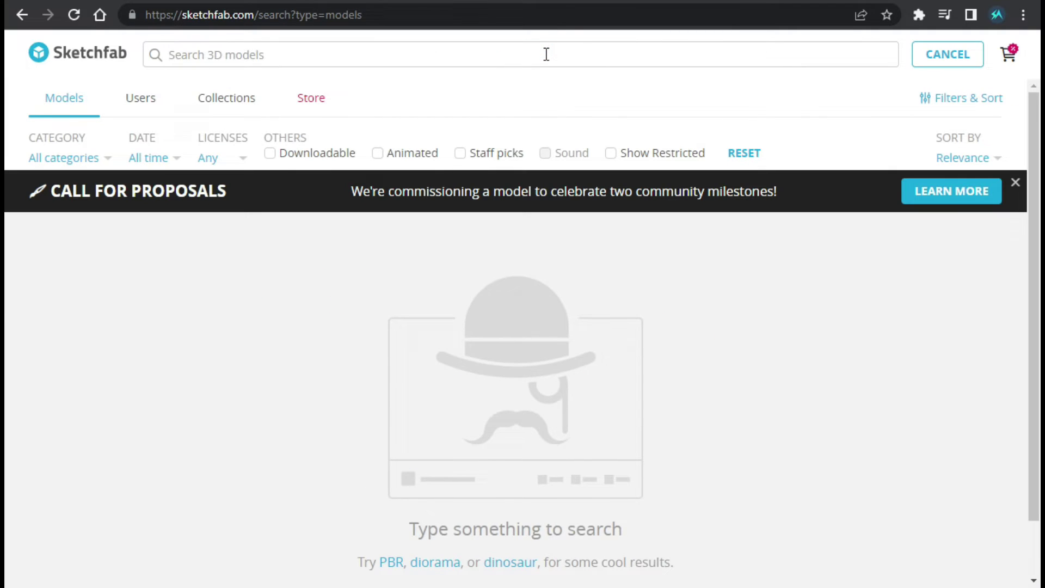
type("city")
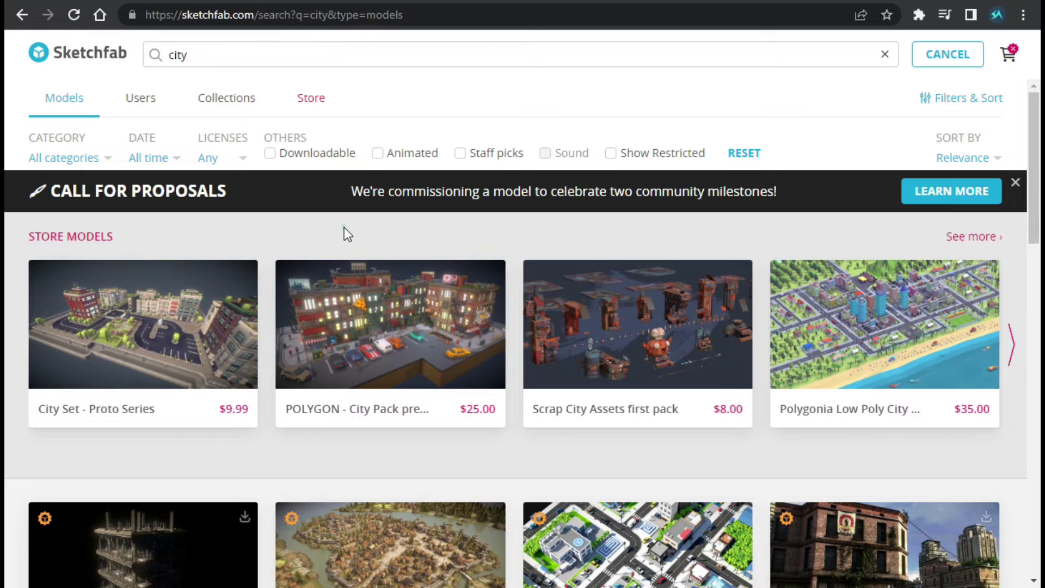
scroll(345, 233, "down", 4)
scroll(490, 261, "up", 2)
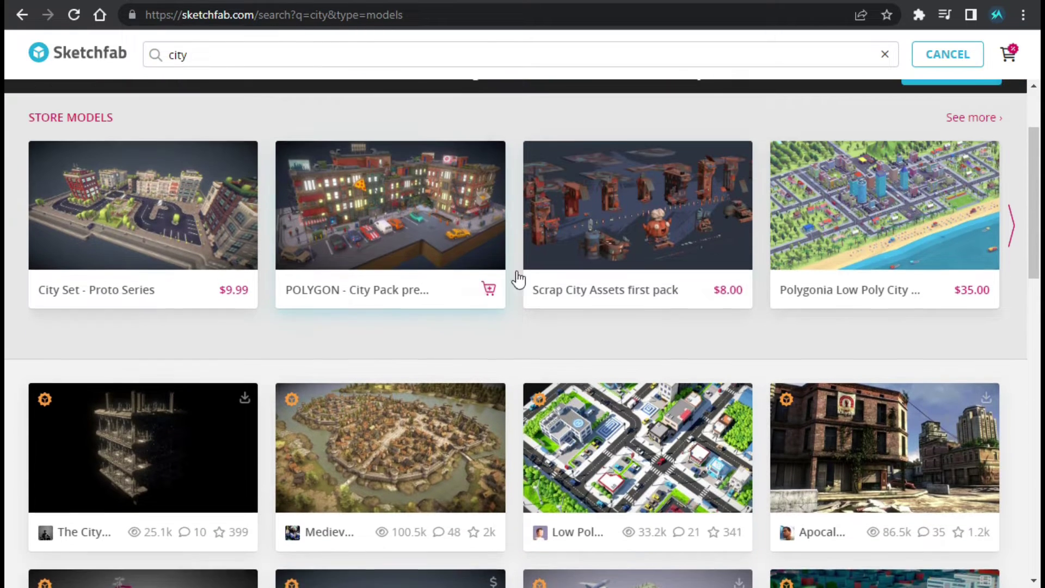
scroll(517, 278, "up", 1)
left_click(372, 237)
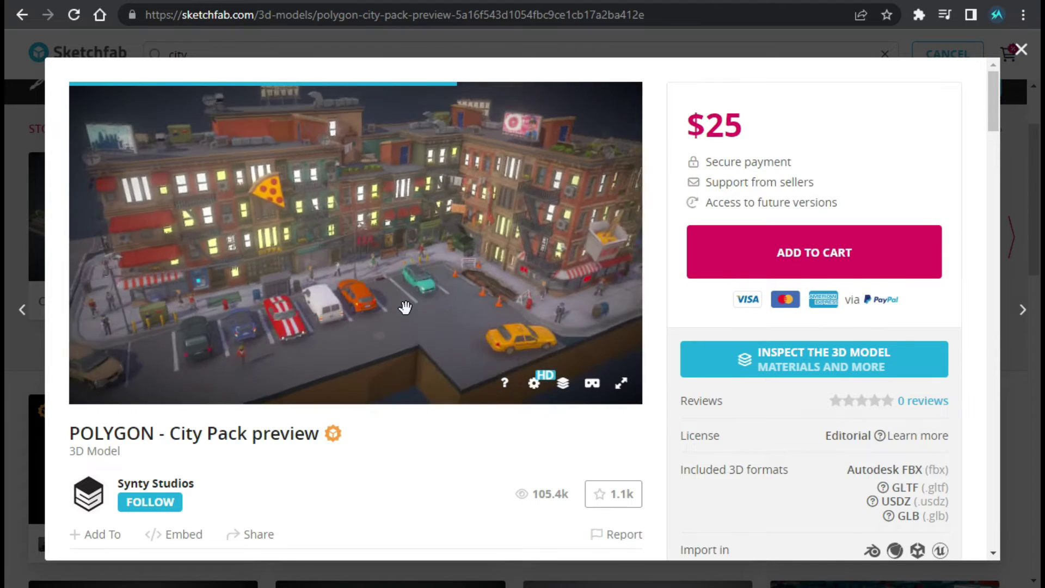
Orbit the POLYGON city model, note its $25 price, and close the preview
left_click_drag(348, 327, 355, 276)
scroll(357, 276, "up", 5)
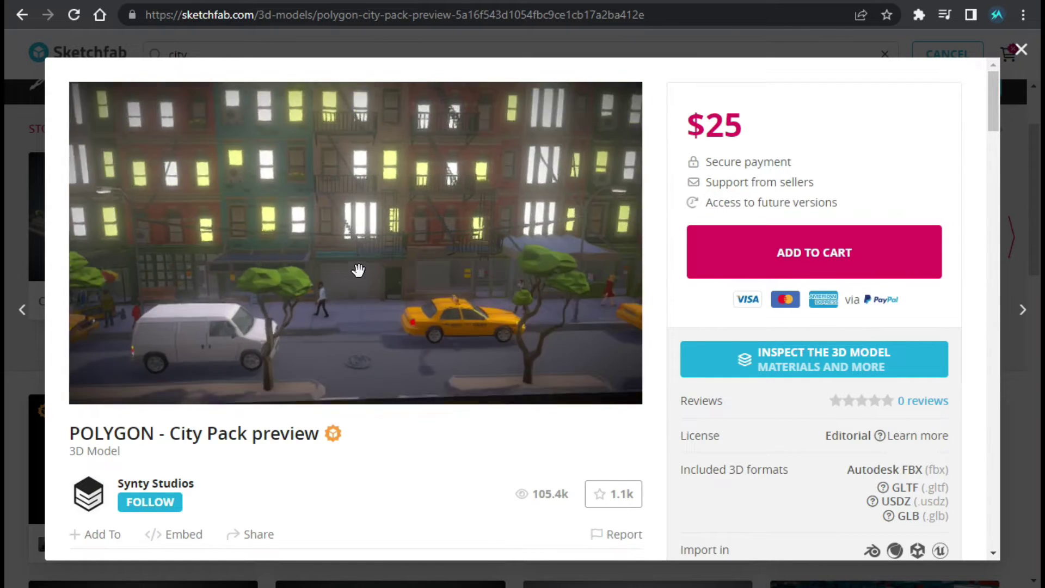
scroll(354, 282, "down", 5)
left_click_drag(351, 282, 340, 234)
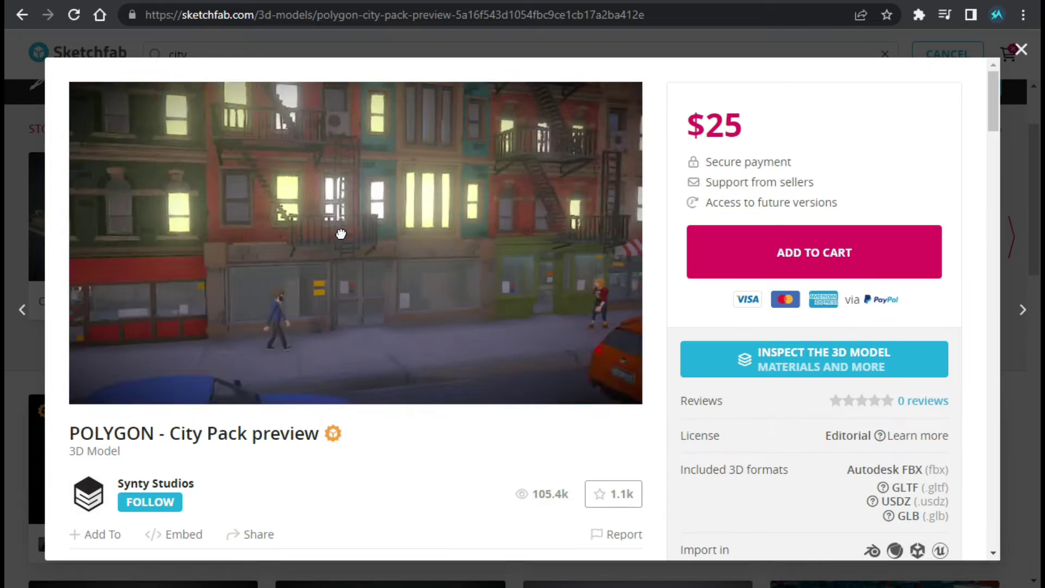
scroll(341, 234, "down", 5)
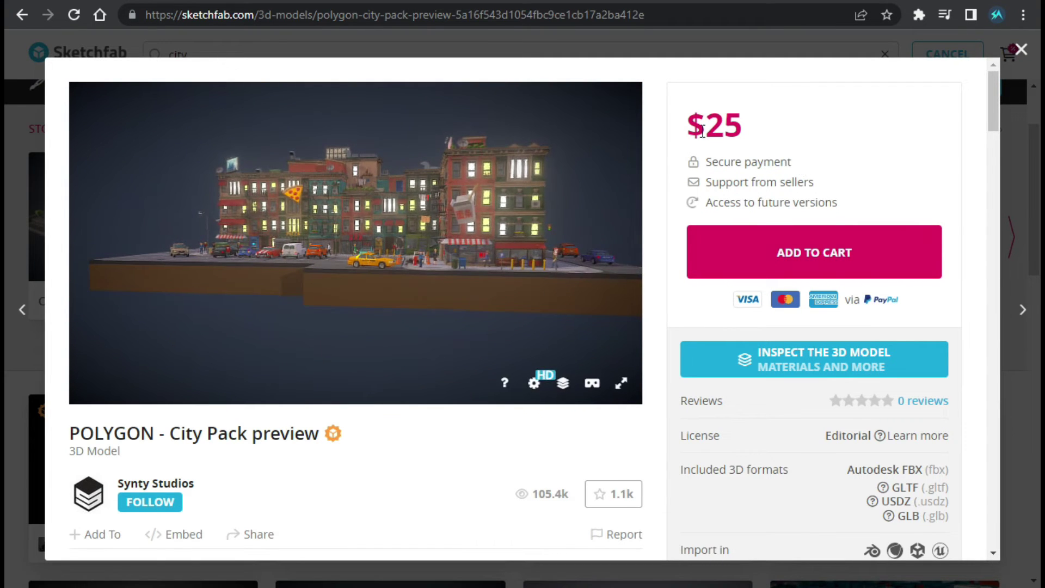
left_click_drag(691, 126, 750, 135)
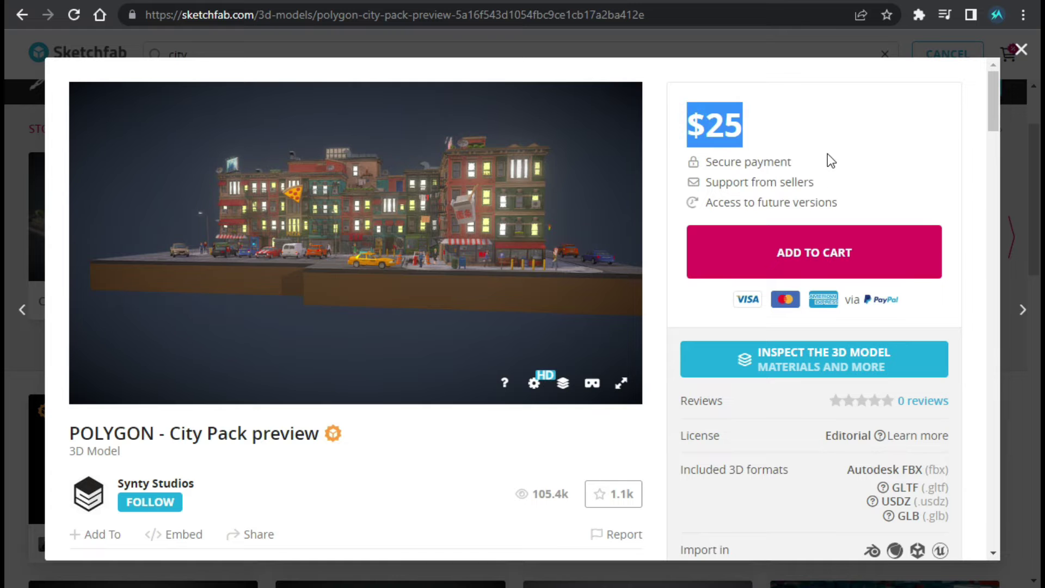
left_click(1017, 50)
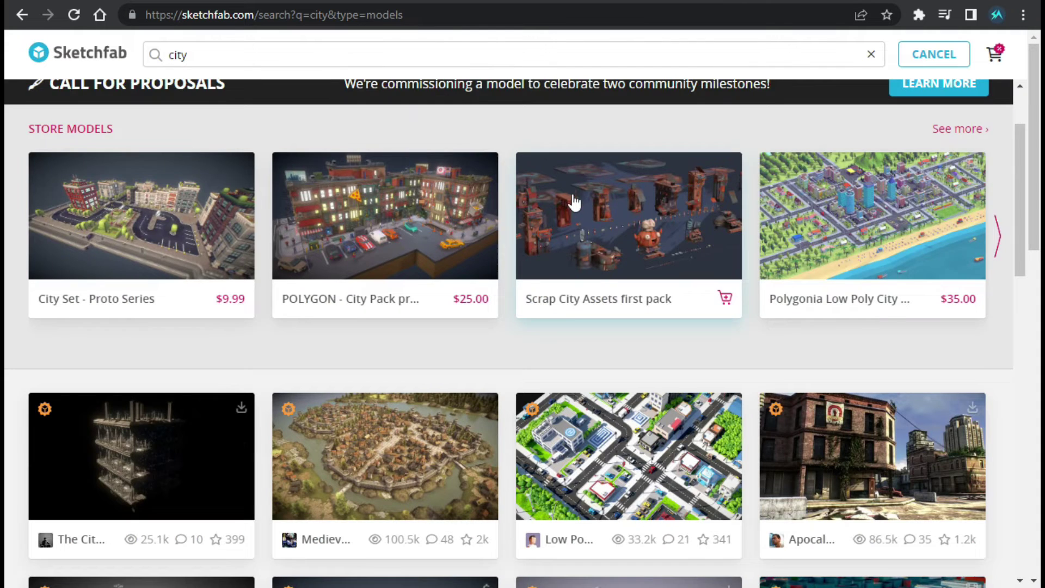
scroll(574, 202, "down", 4)
Open the free low poly city pack model and bring up its Download options
left_click(537, 270)
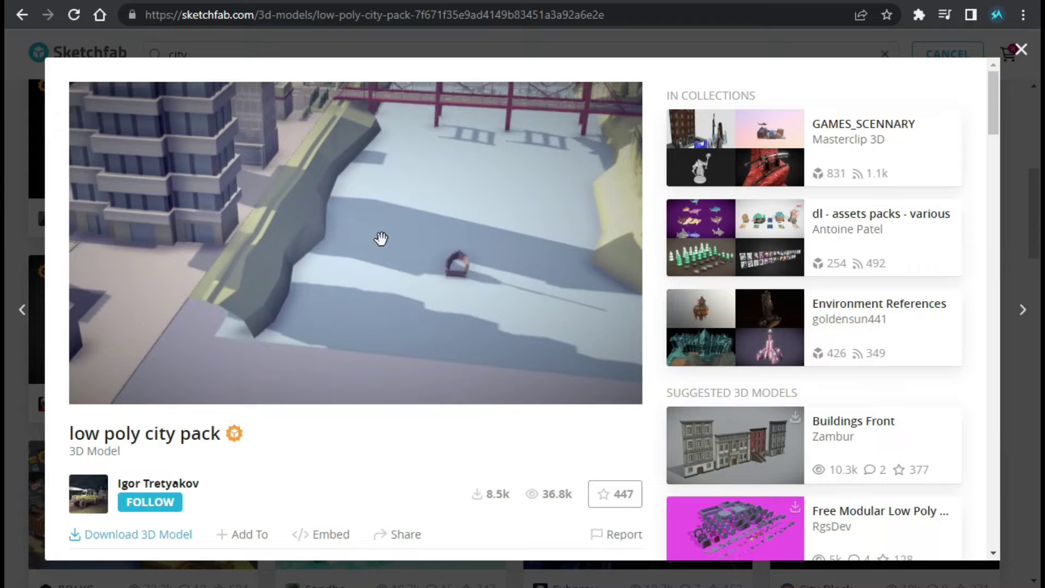
scroll(191, 462, "down", 4)
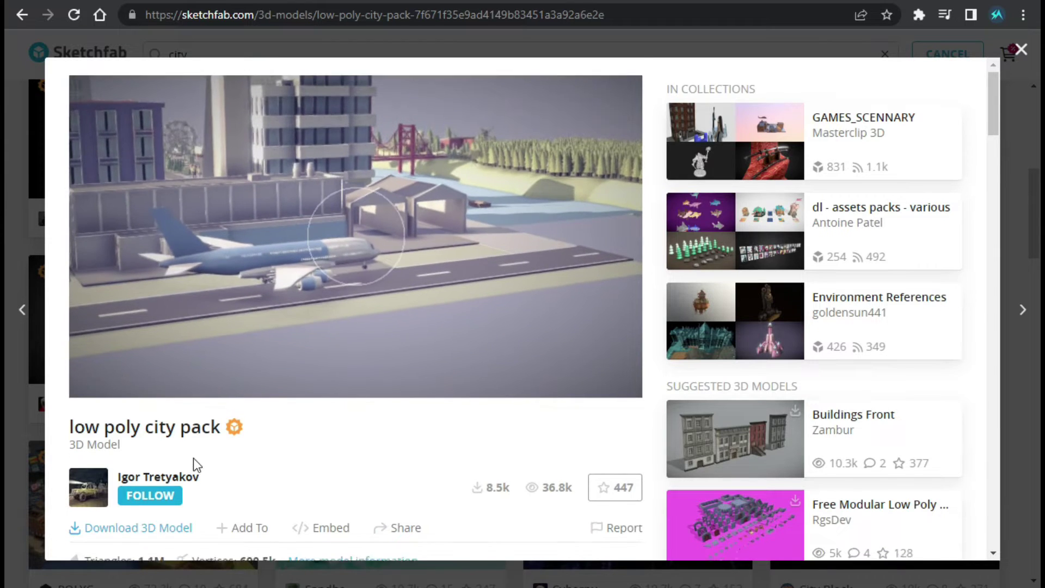
left_click(101, 321)
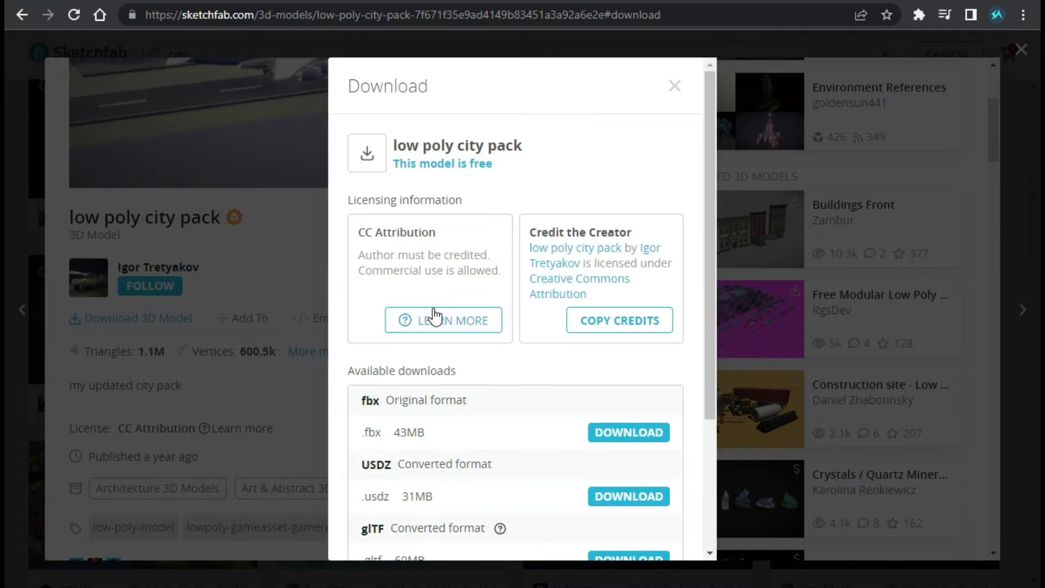
Copy the model credits, download it as glTF, and return to the WordPress dashboard
left_click(619, 327)
scroll(501, 299, "down", 3)
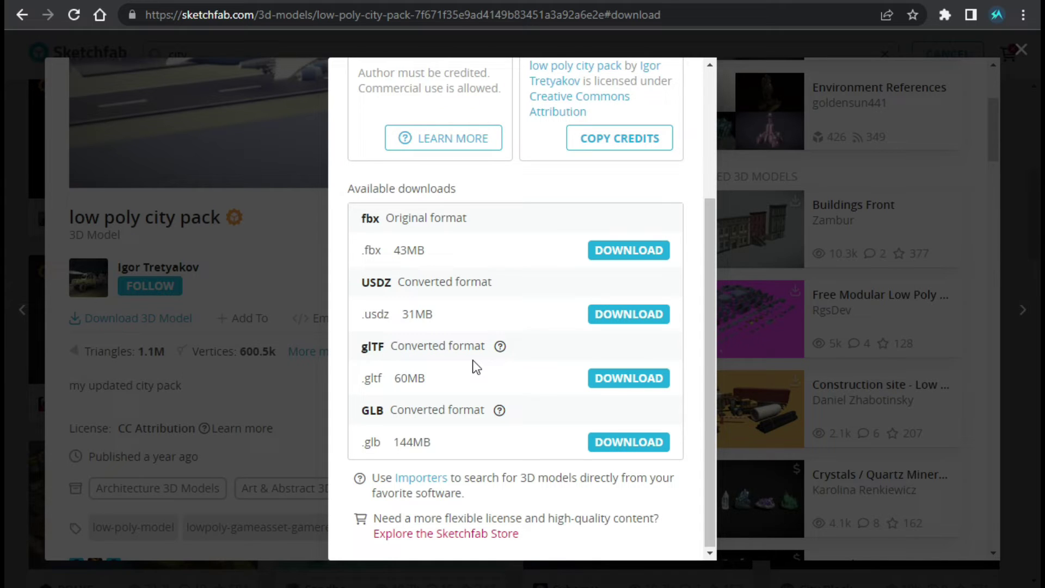
left_click(616, 384)
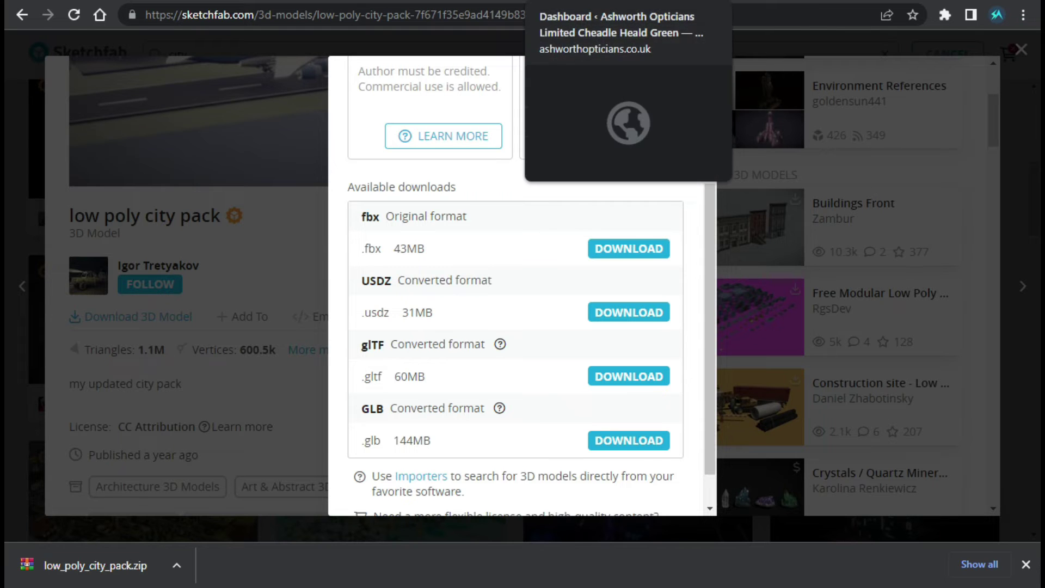
left_click(533, 5)
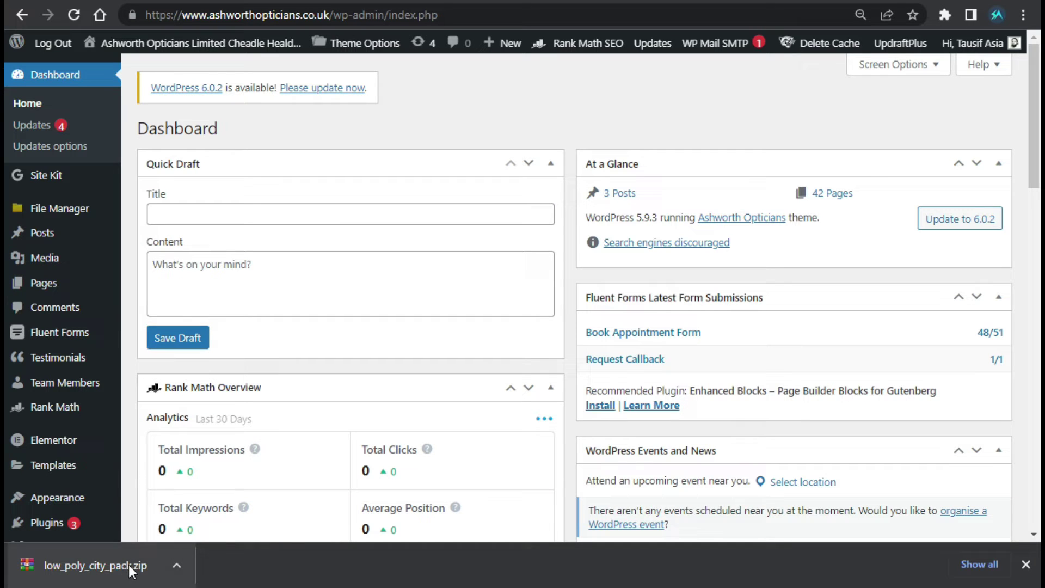
Go to the wp-content/uploads/2022/10 folder in the WordPress file manager
mouse_move(63, 215)
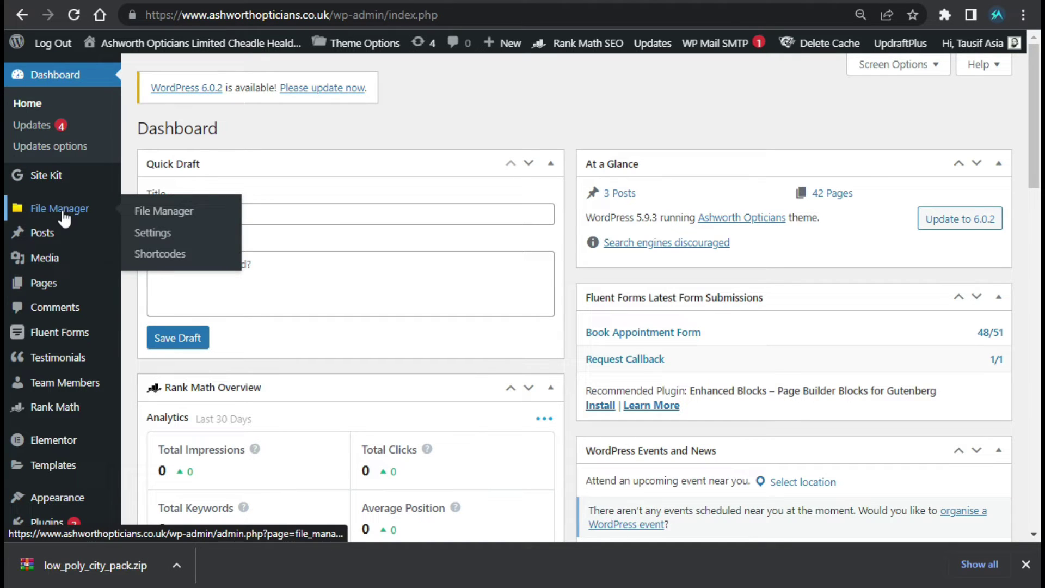
left_click(64, 214)
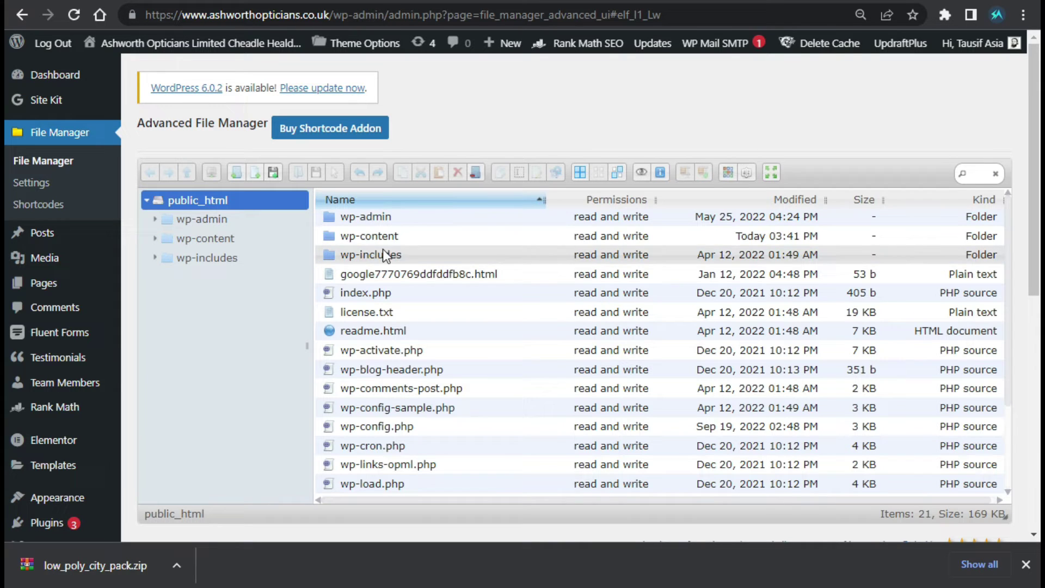
double_click(351, 240)
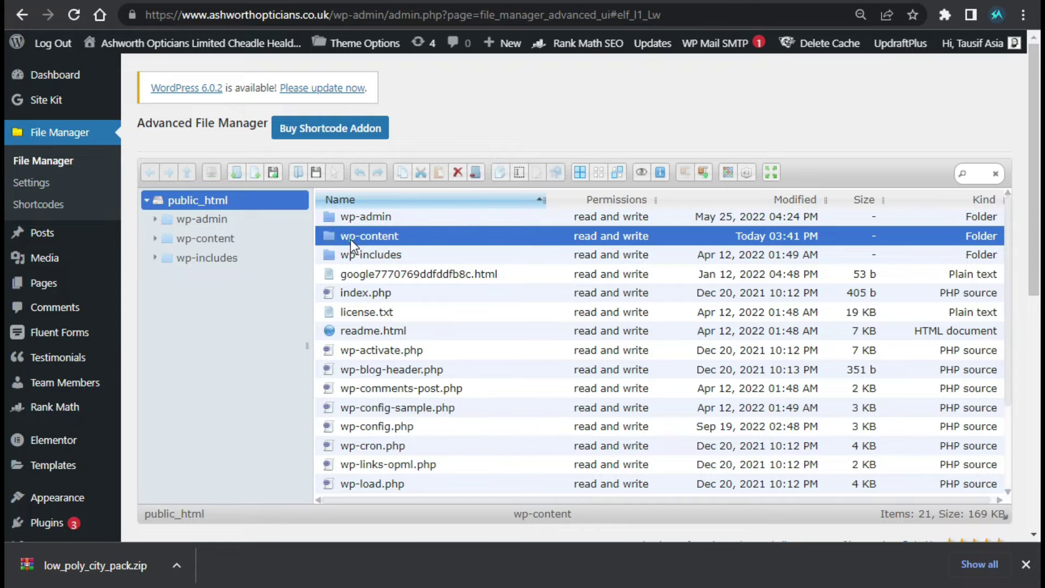
left_click(359, 406)
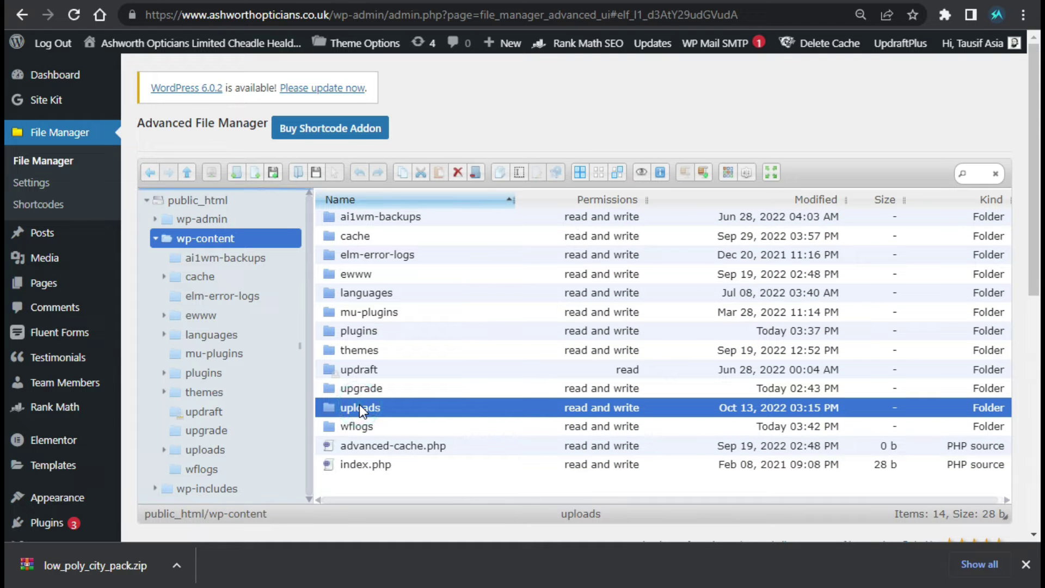
double_click(360, 407)
left_click(353, 294)
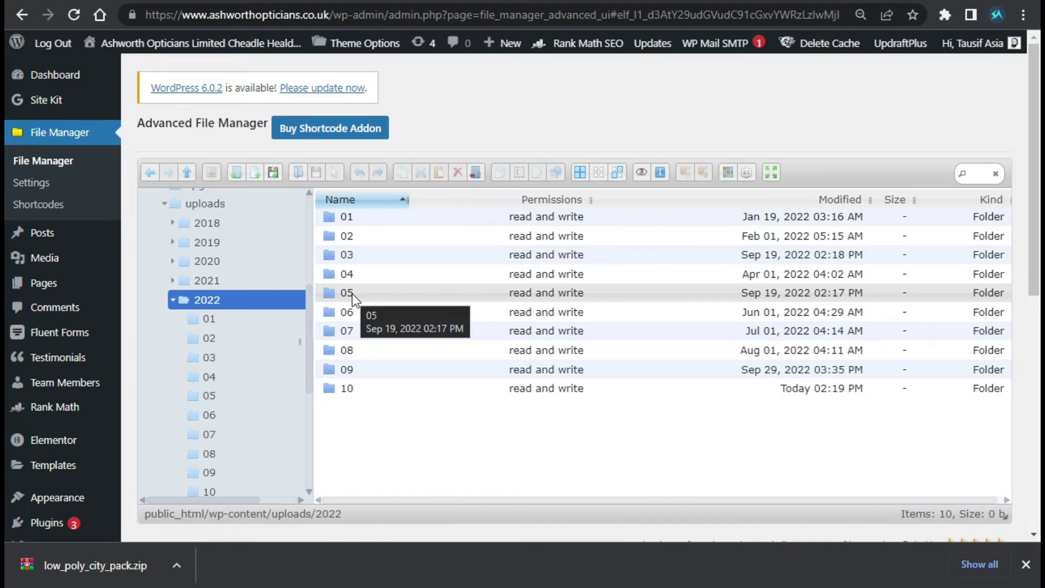
left_click(354, 397)
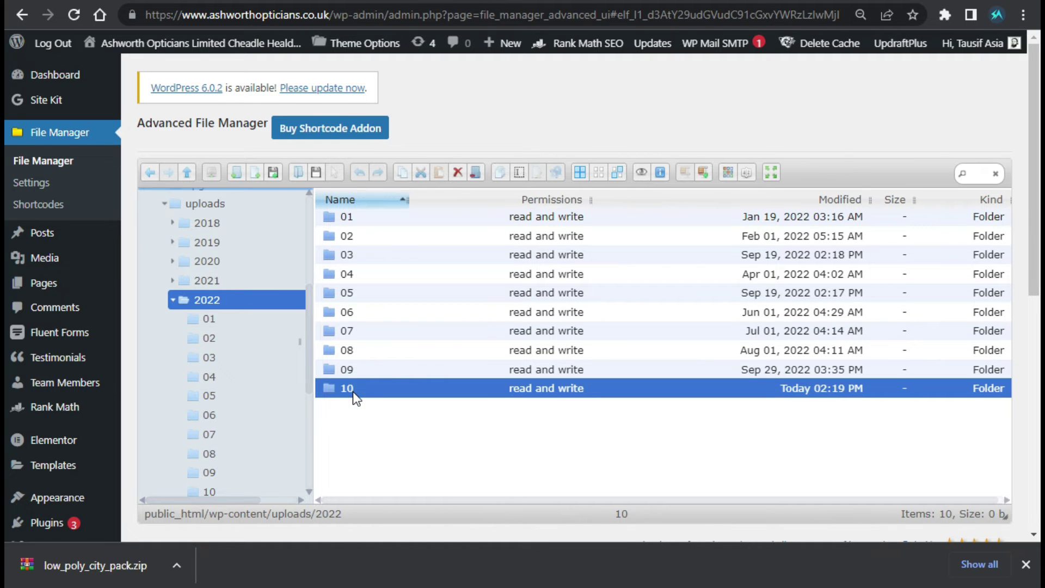
double_click(348, 388)
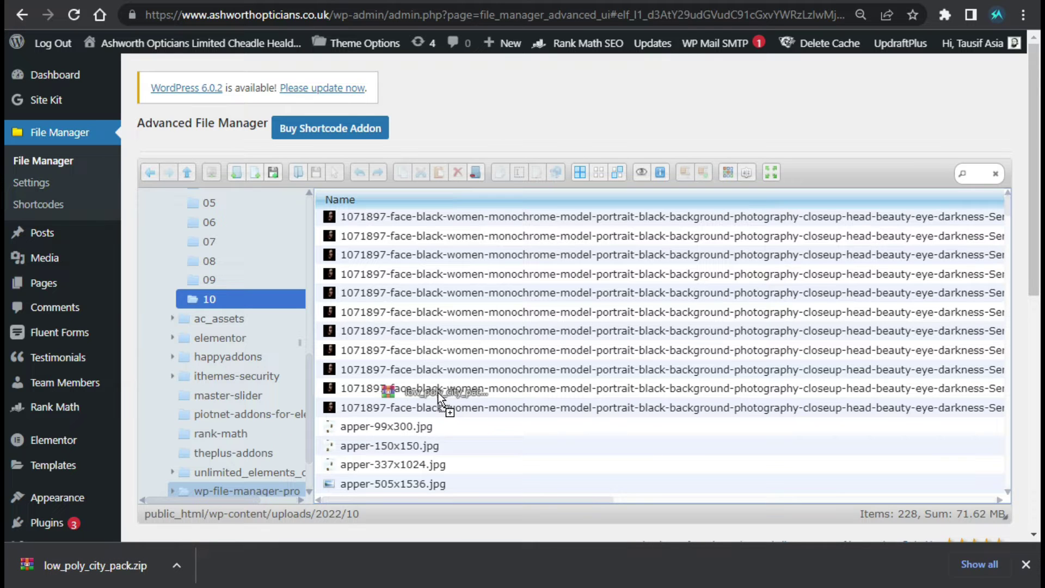
Upload low_poly_city_pack.zip (60.34 MB) into the 2022/10 folder
key("ctrl+v")
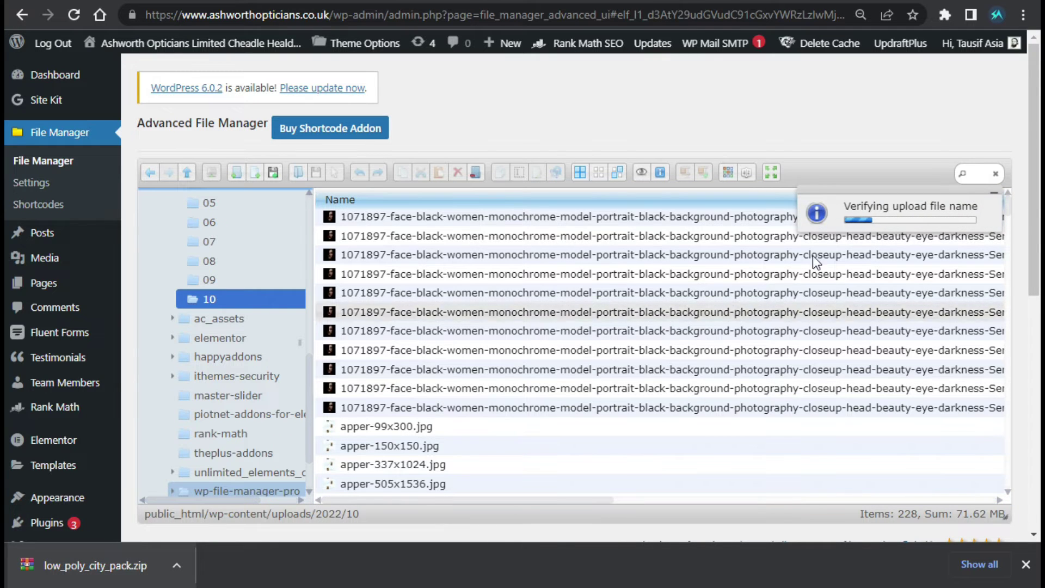
left_click_drag(883, 207, 964, 210)
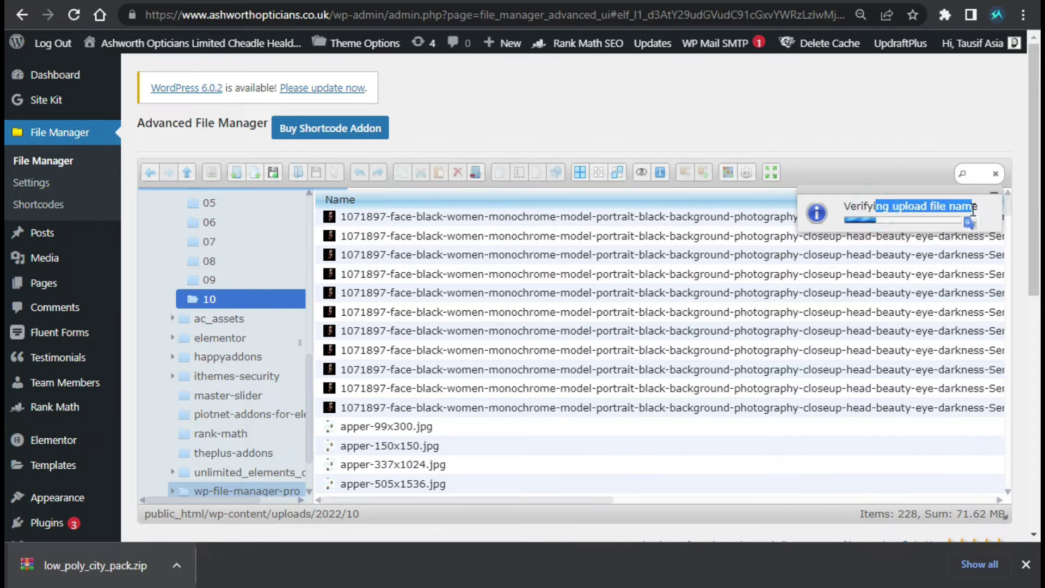
left_click(680, 201)
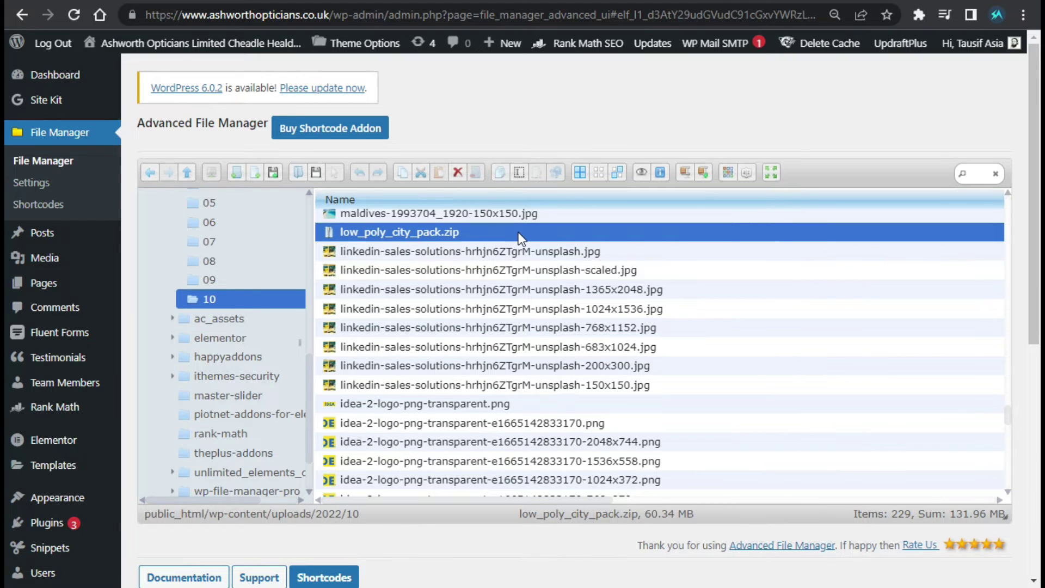
Extract low_poly_city_pack.zip here, adding scene.gltf and scene.bin to the folder
right_click(432, 236)
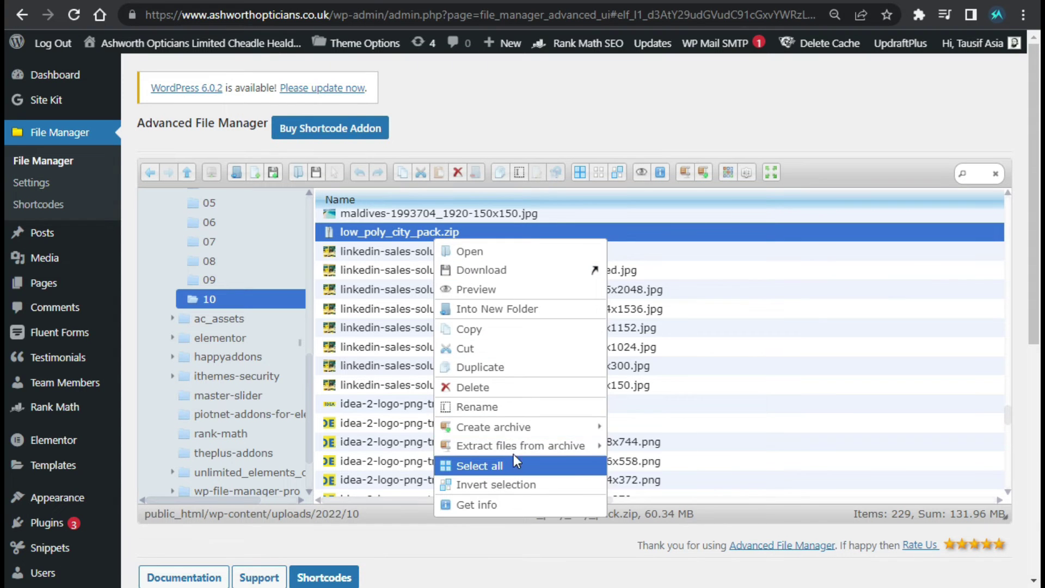
mouse_move(515, 454)
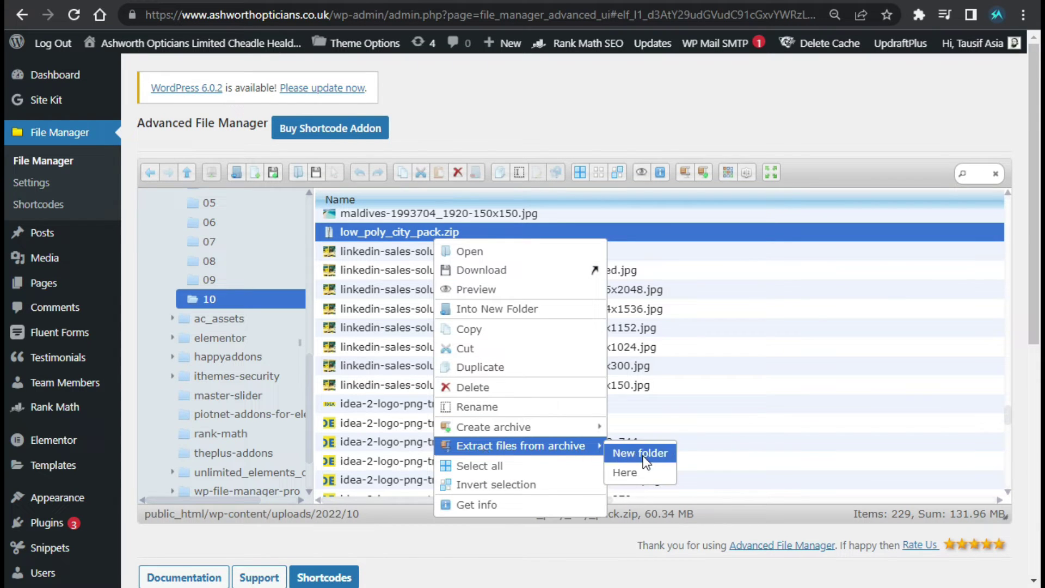
left_click(636, 474)
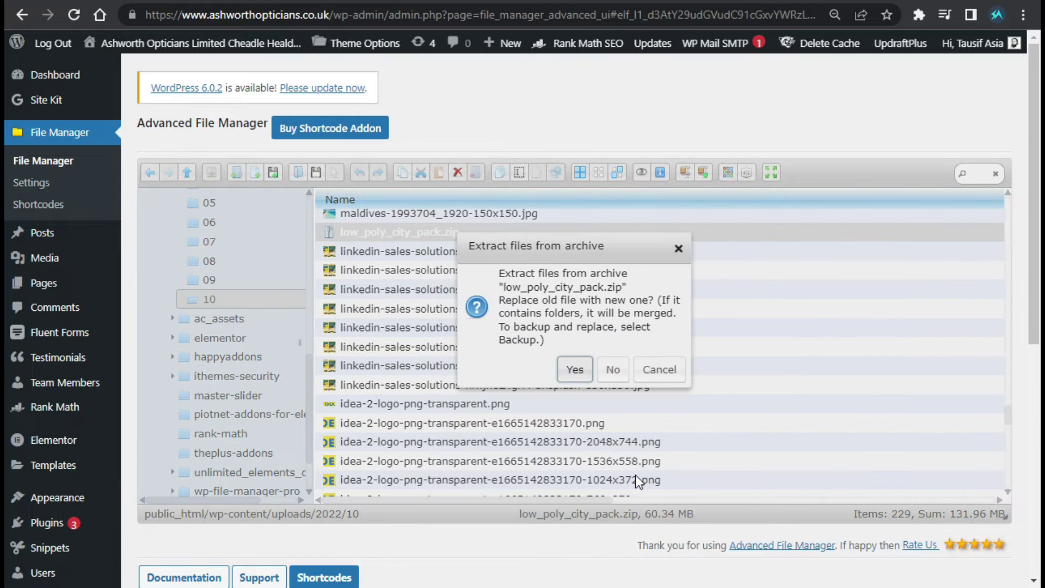
left_click(572, 371)
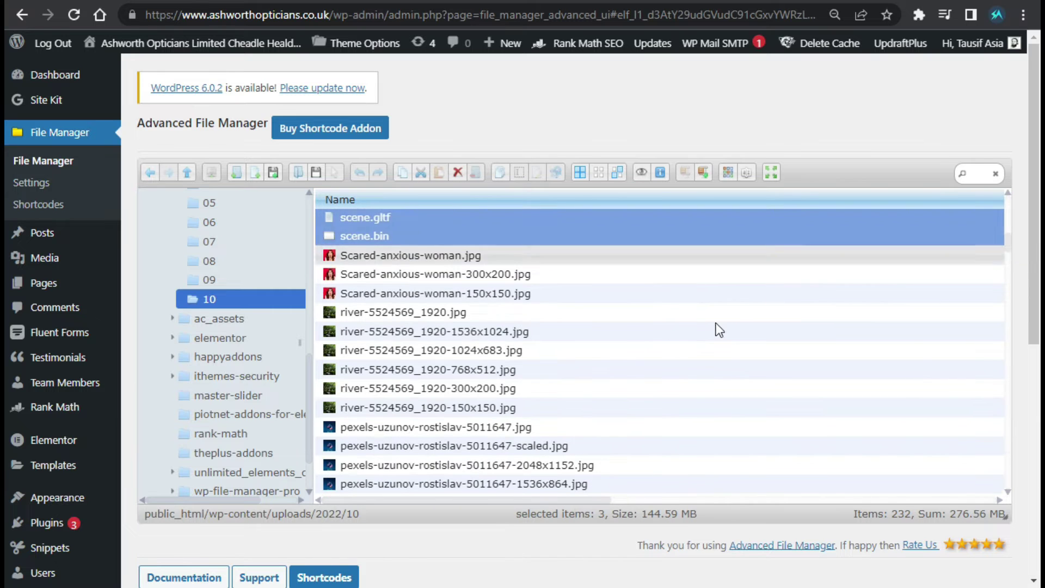
Copy the web address of scene.gltf from its Get info link
scroll(475, 338, "up", 2)
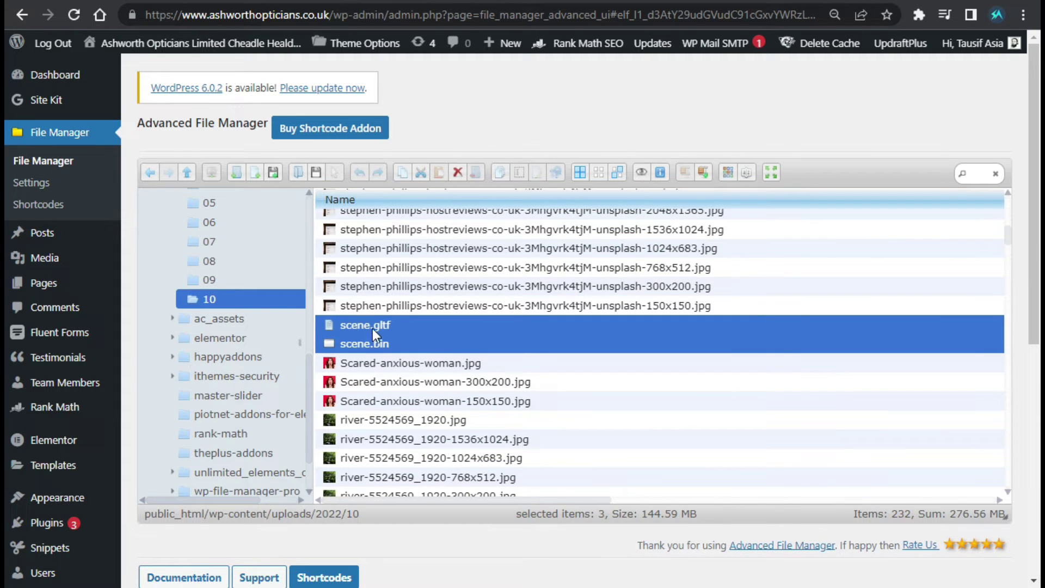
right_click(402, 324)
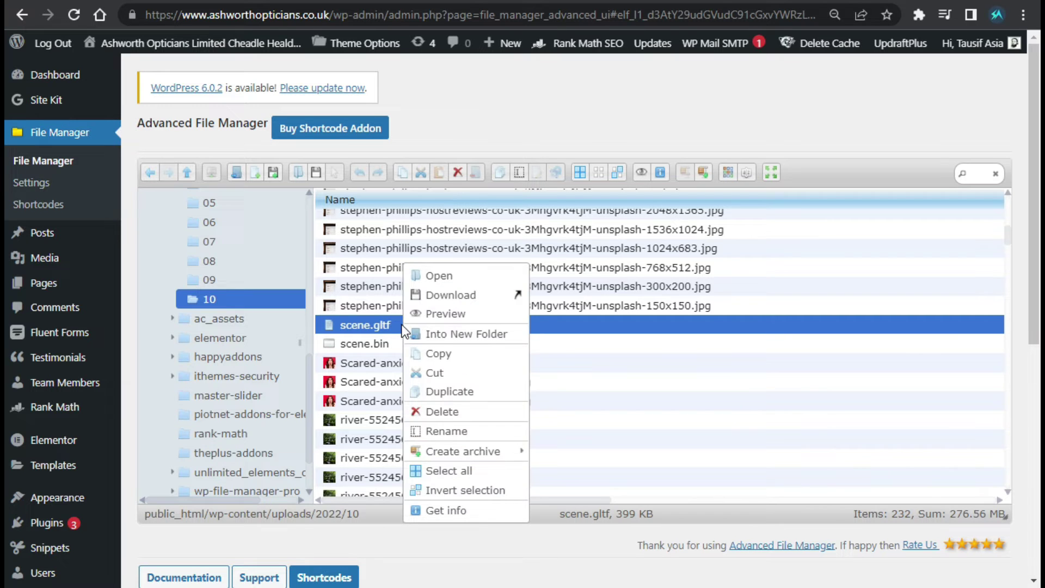
left_click(458, 511)
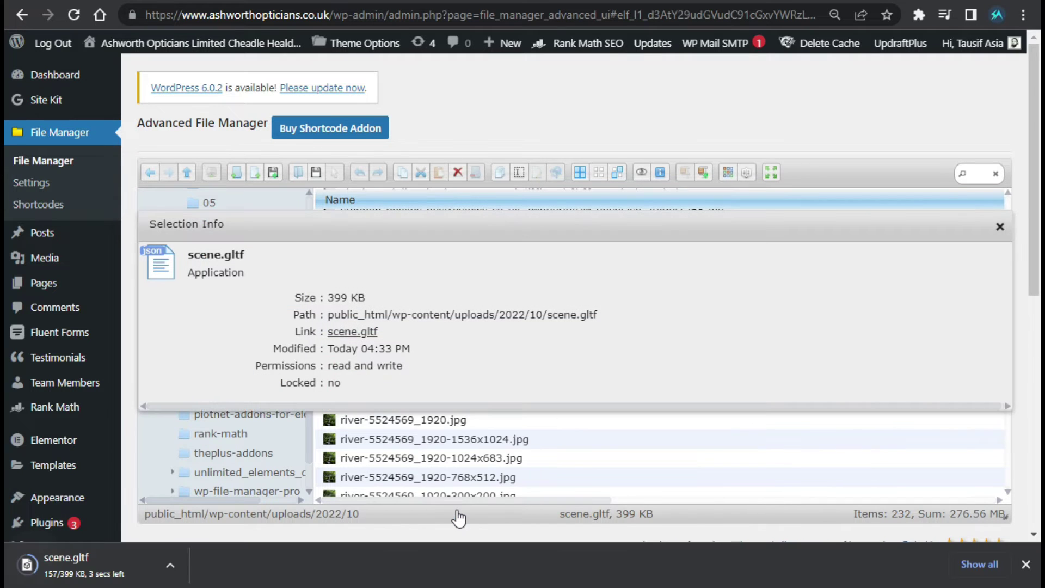
left_click(1026, 565)
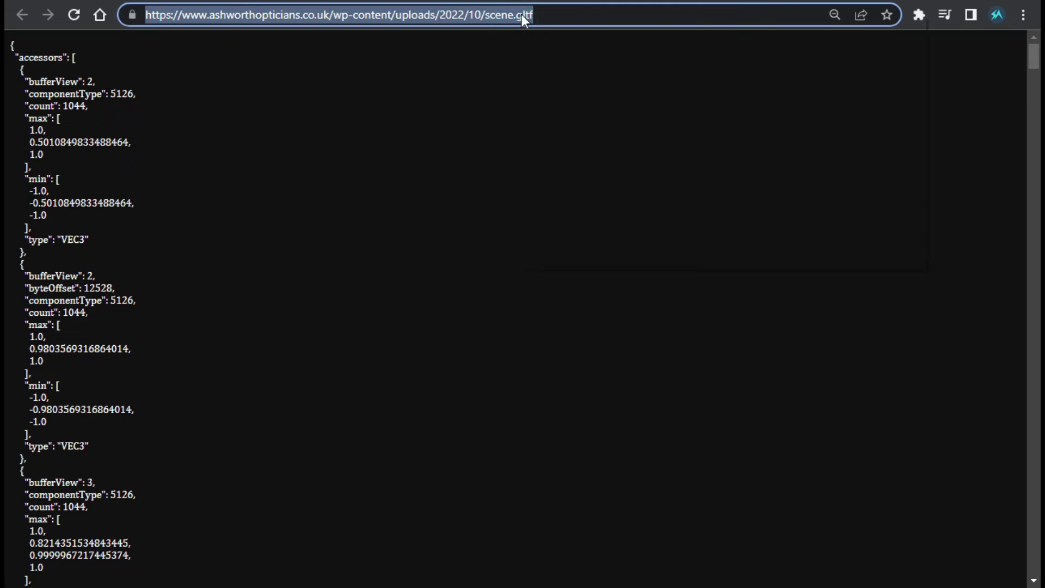
right_click(521, 14)
left_click(604, 128)
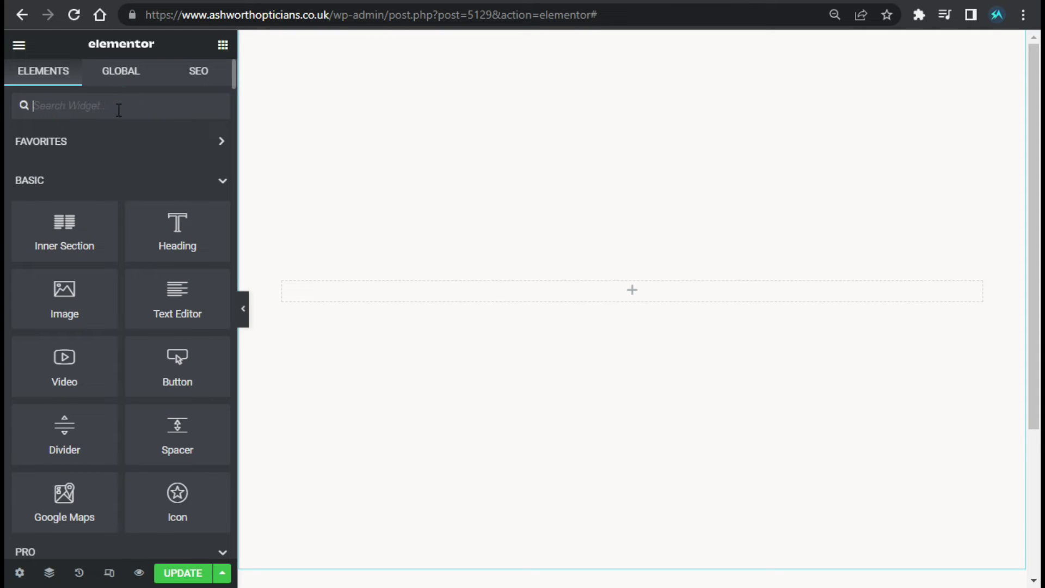
Find the HTML widget by searching 'html' and drop it into the full-height section
type("html")
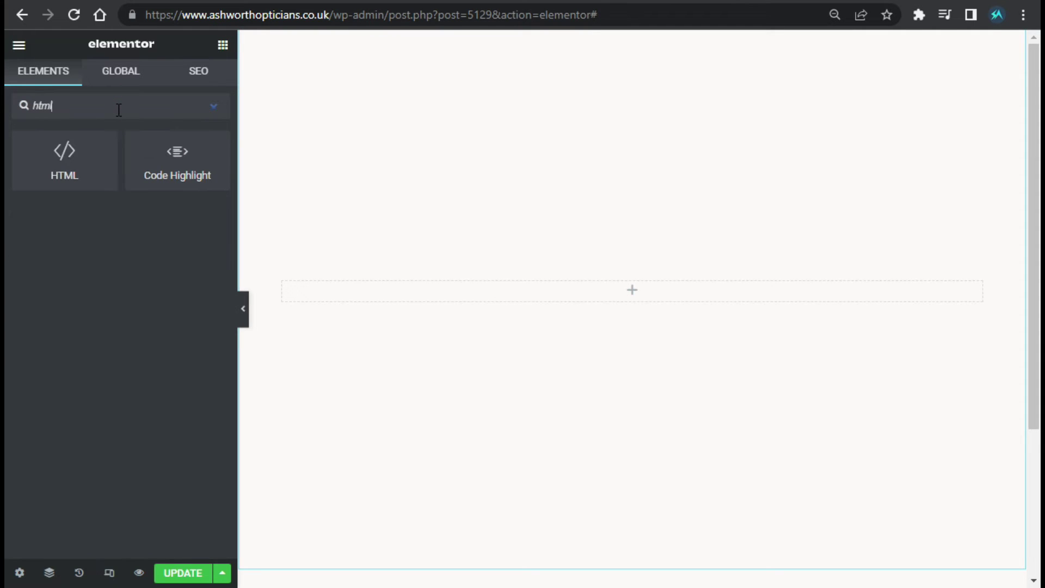
left_click_drag(70, 177, 526, 309)
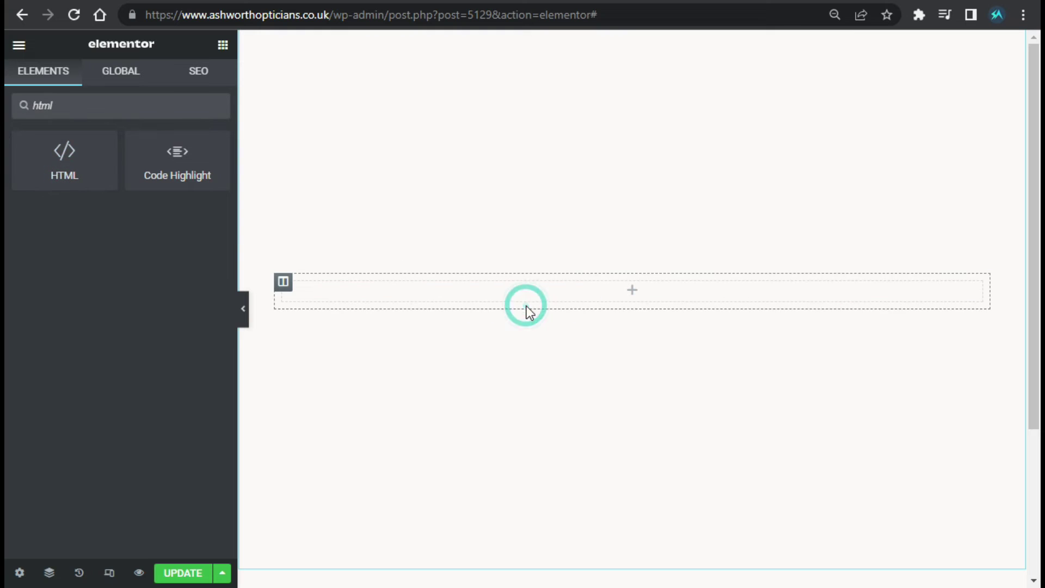
left_click_drag(90, 160, 635, 300)
left_click(50, 182)
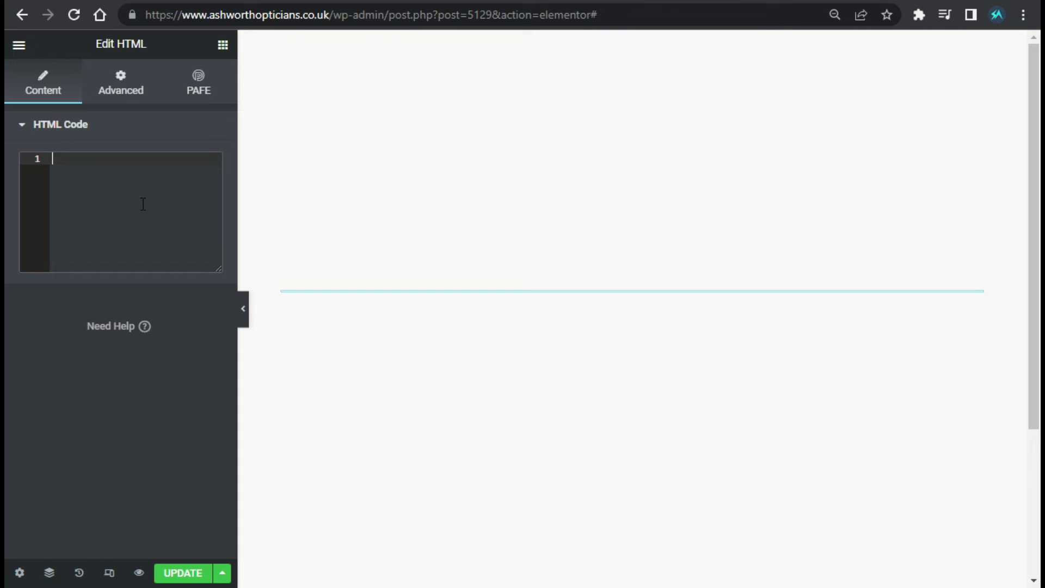
Paste the model-viewer code from Notepad into the HTML widget's code box
key("alt+Tab")
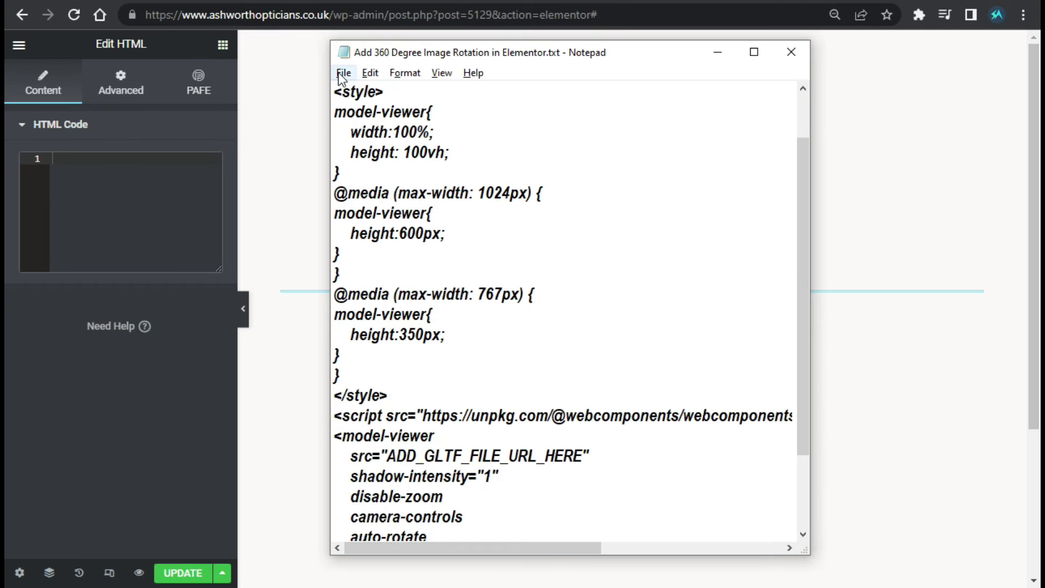
left_click_drag(335, 93, 824, 525)
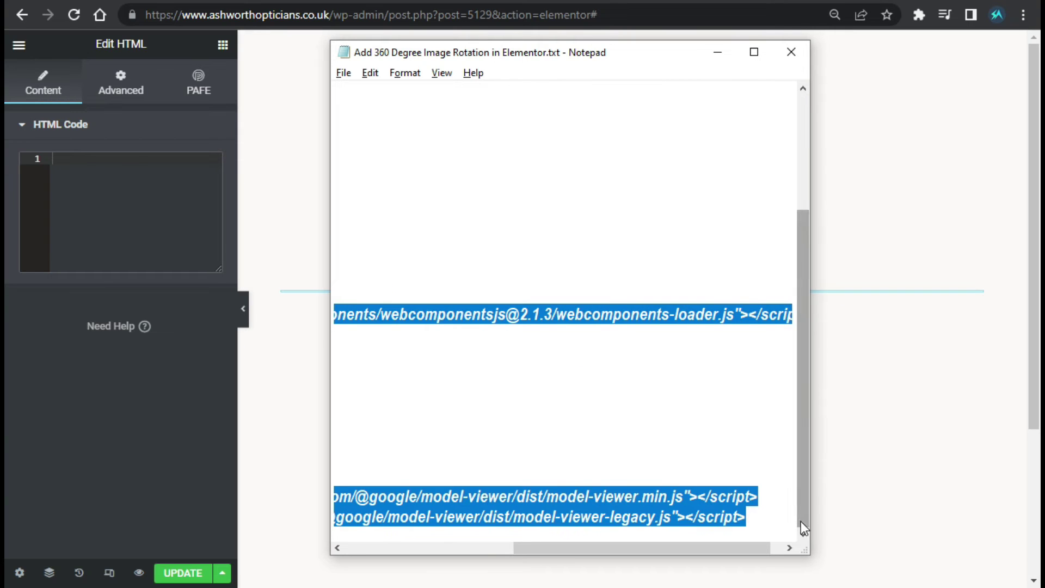
left_click(80, 226)
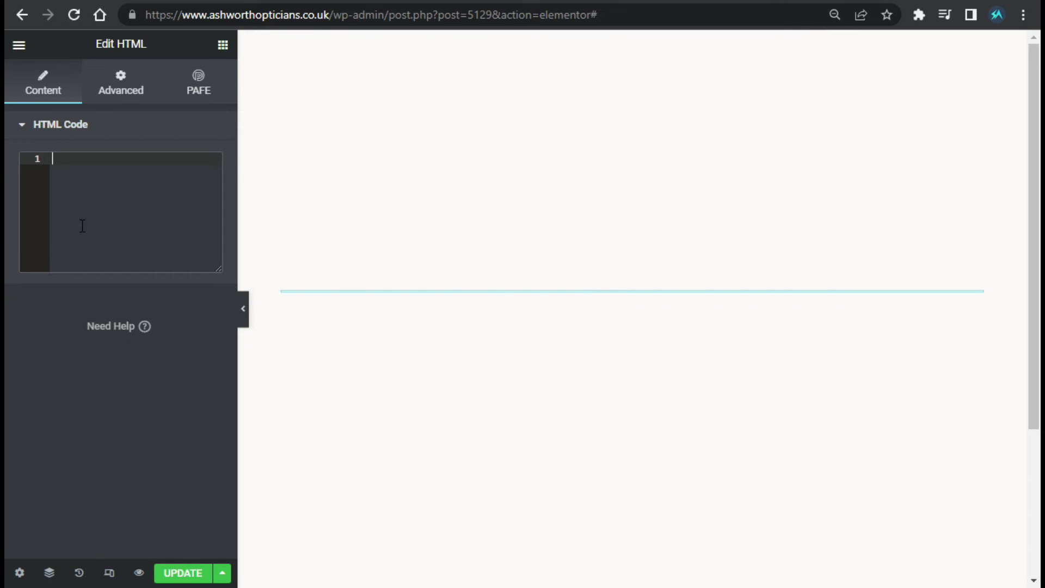
key("ctrl+v")
Replace ADD_GLTF_FILE_URL_HERE with the copied scene.gltf URL as the src value
scroll(136, 248, "down", 2)
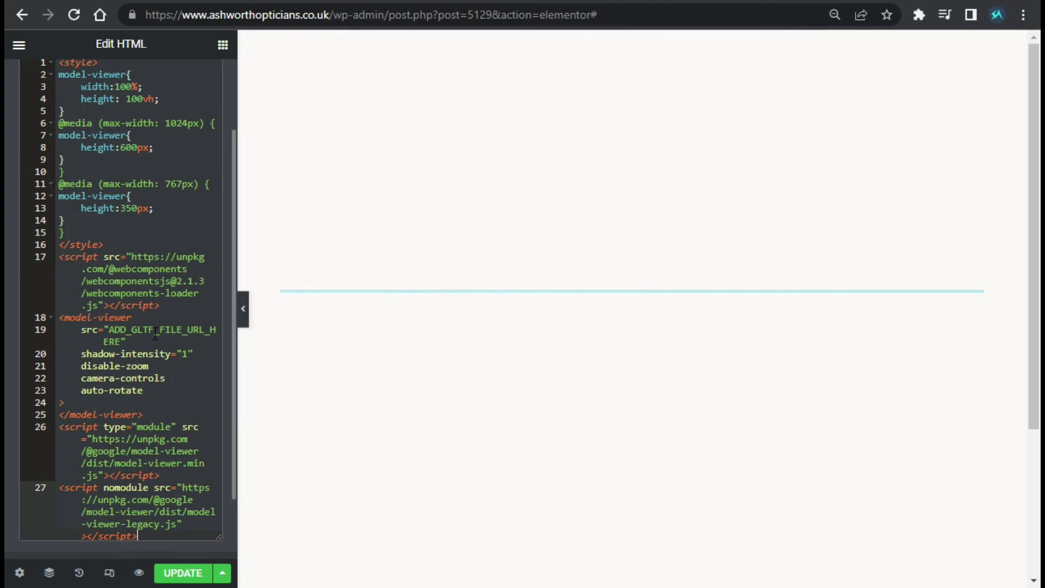
scroll(155, 333, "down", 2)
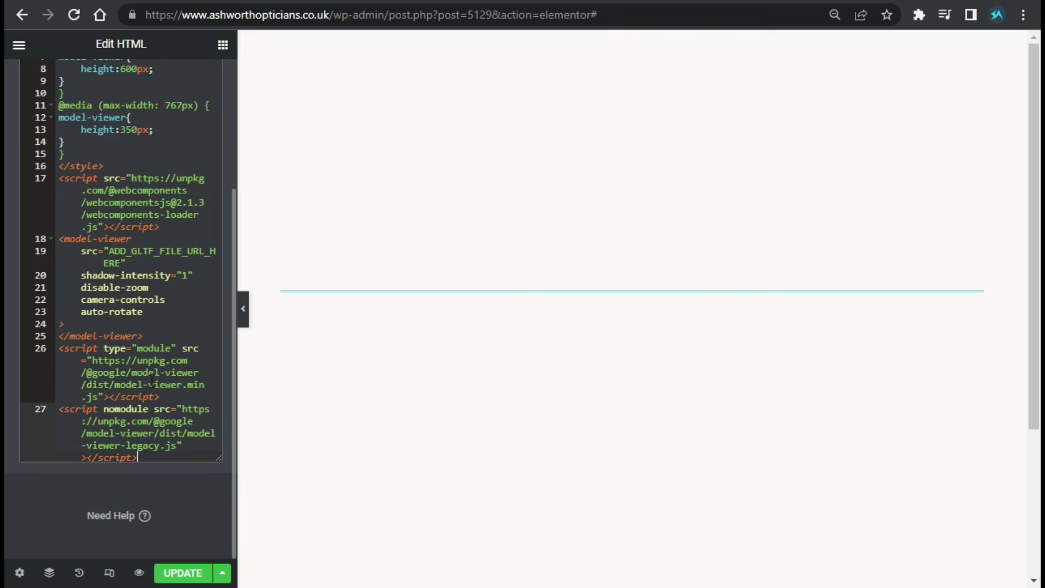
left_click(116, 257)
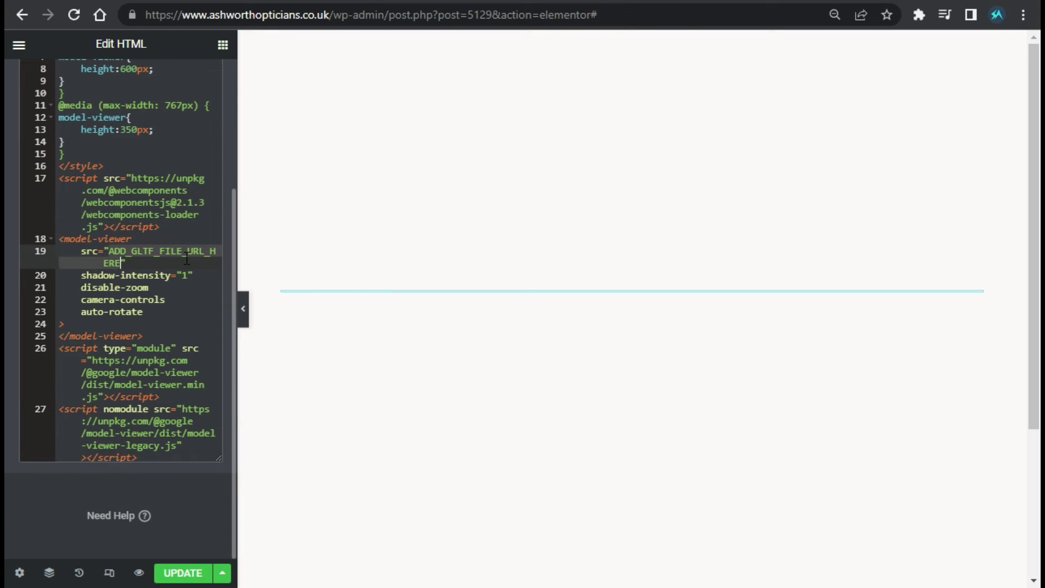
key("super+v")
left_click(234, 397)
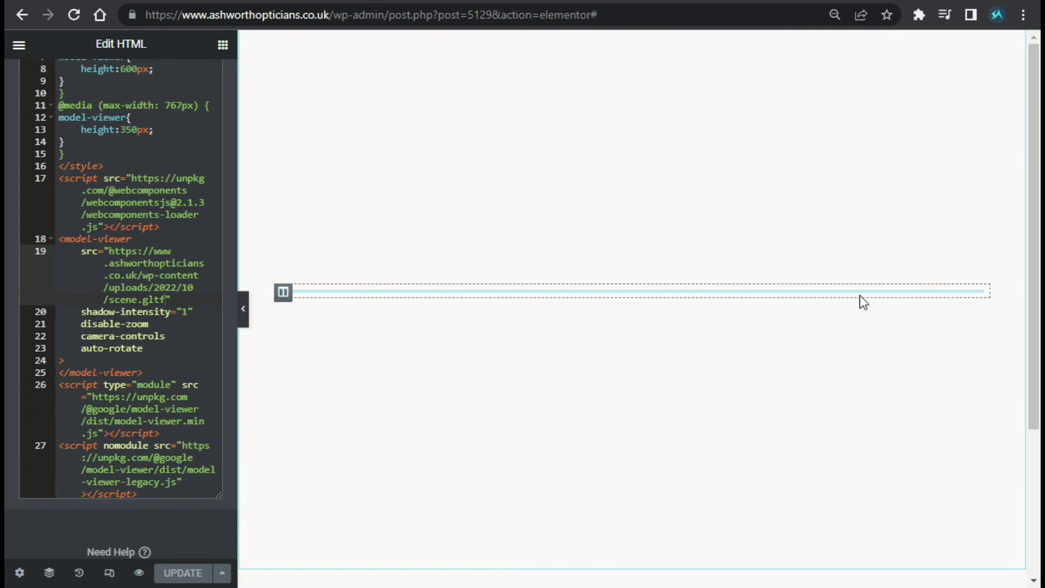
Preview the page live to see the low poly city model with its red bridge and skyscrapers
left_click(140, 574)
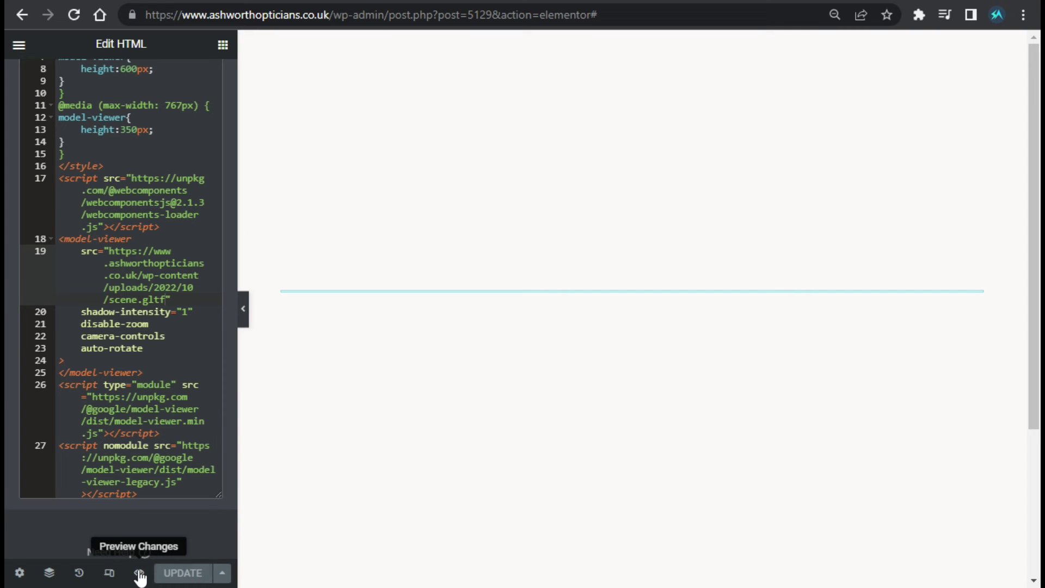